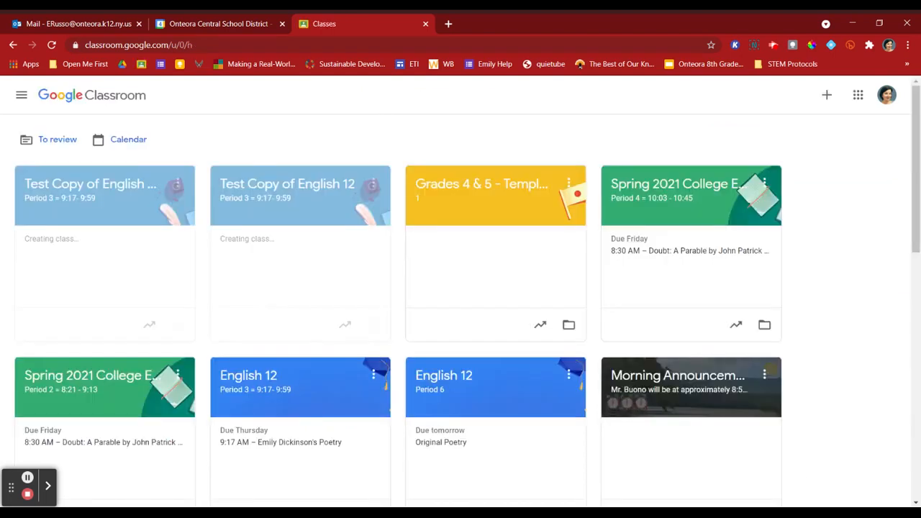
Step: Start a copy of the Grades 4-6? Specials class from its card in the class overview
scroll(729, 353, down, 3)
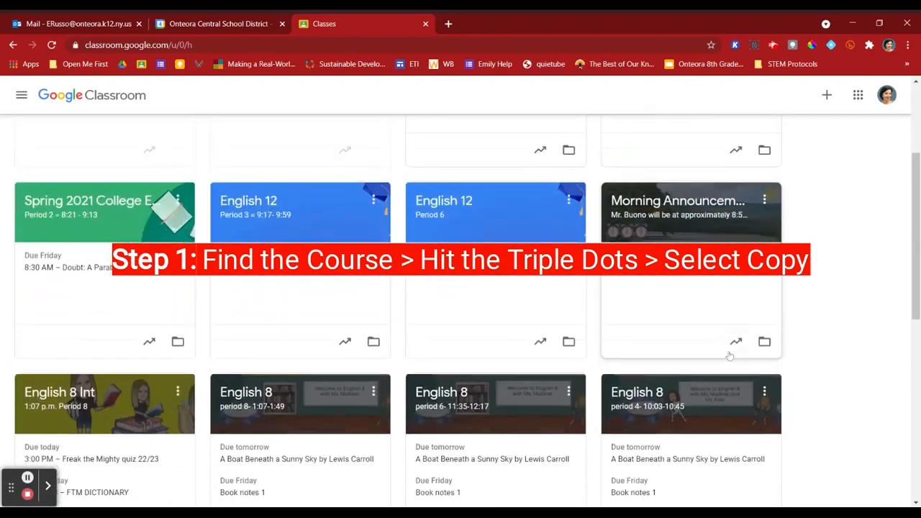
scroll(729, 353, down, 3)
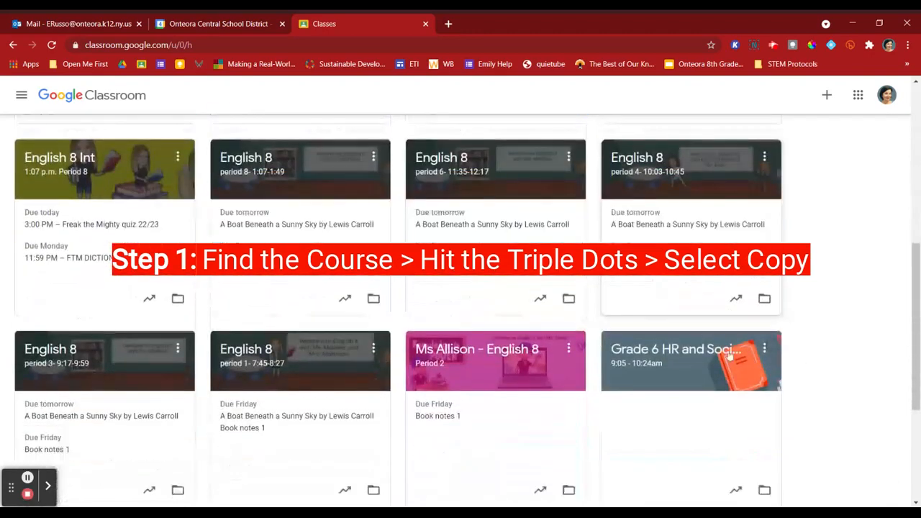
scroll(730, 353, down, 3)
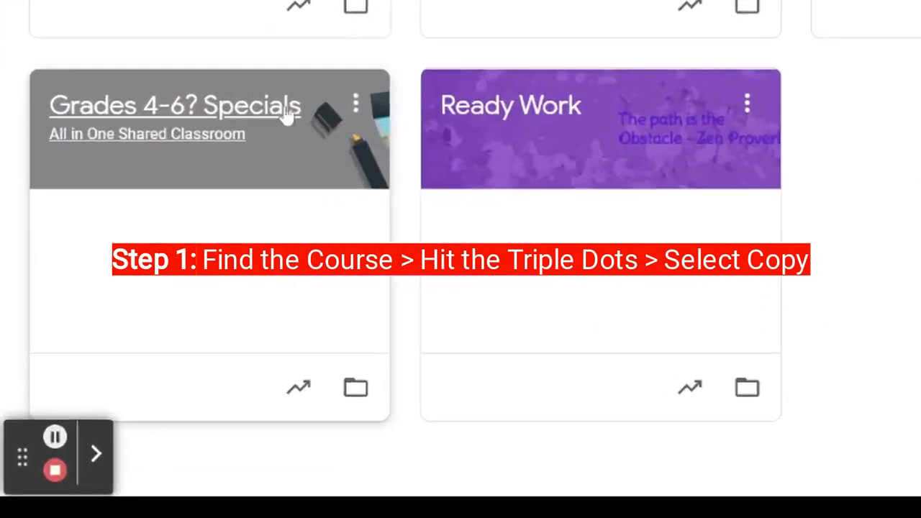
click(356, 105)
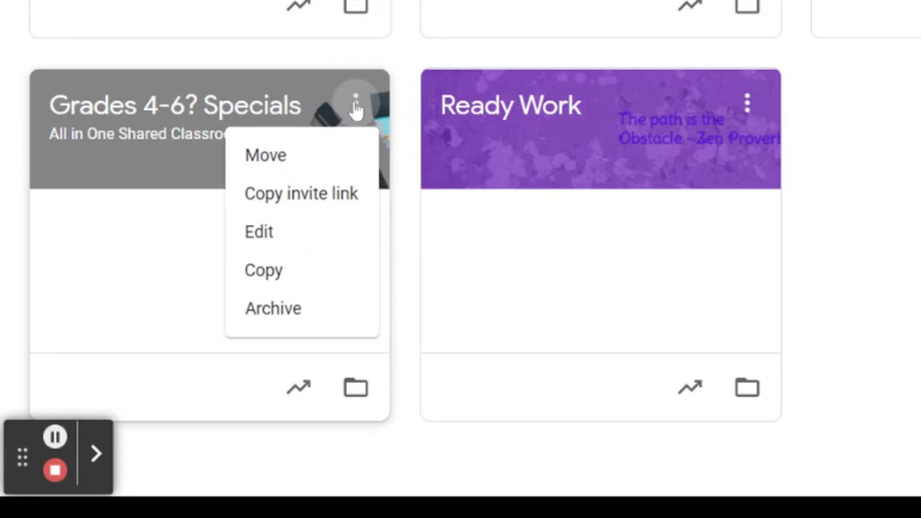
click(355, 106)
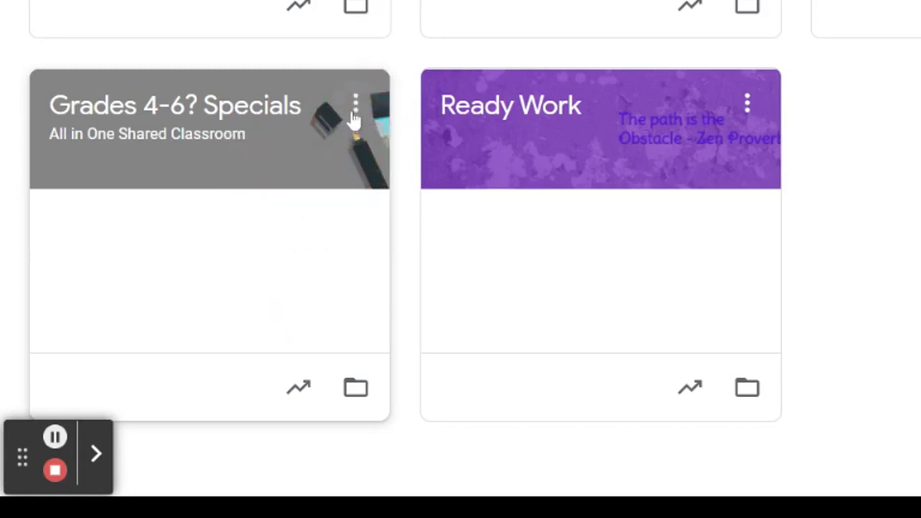
click(354, 115)
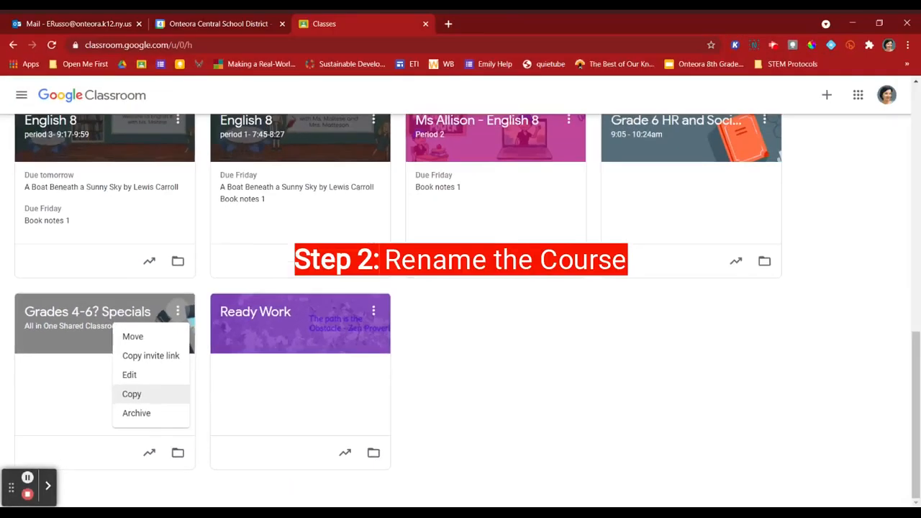
click(153, 395)
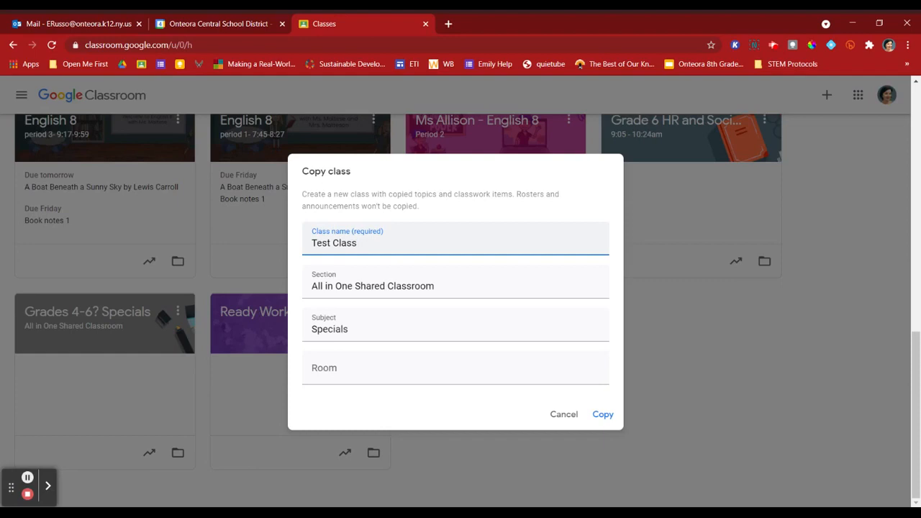
Step: Clear the section text "All in One Shared Classroom" and create the class copy under the name Test Class
click(436, 286)
key(BackSpace)
key(BackSpace)
key(BackSpace)
key(BackSpace)
key(BackSpace)
key(BackSpace)
key(BackSpace)
key(BackSpace)
key(BackSpace)
key(BackSpace)
key(BackSpace)
key(BackSpace)
key(BackSpace)
key(BackSpace)
key(BackSpace)
key(BackSpace)
key(BackSpace)
key(BackSpace)
key(BackSpace)
key(BackSpace)
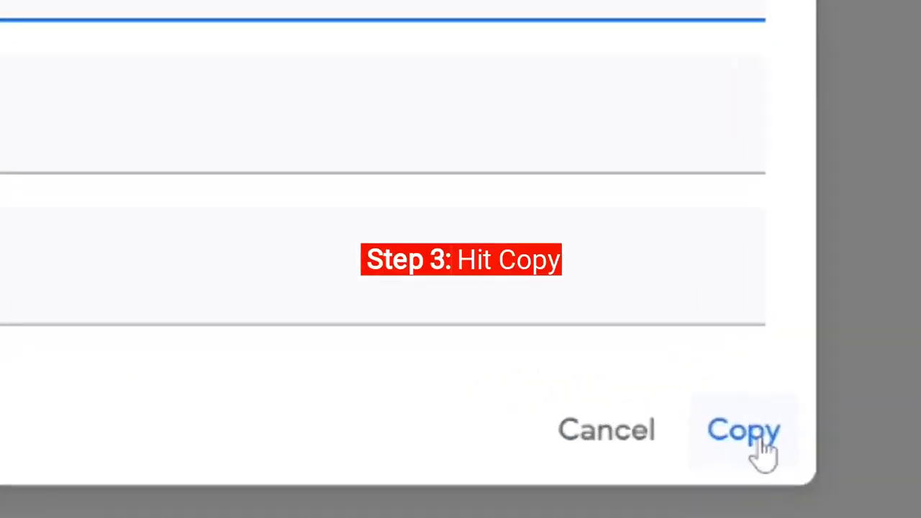
click(606, 416)
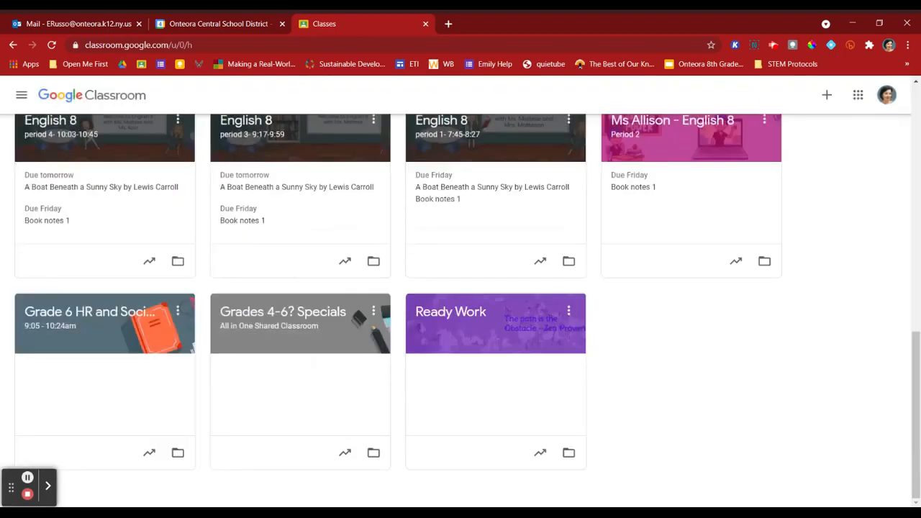
Step: Open the classwork of the newly copied Test Class
scroll(461, 302, up, 10)
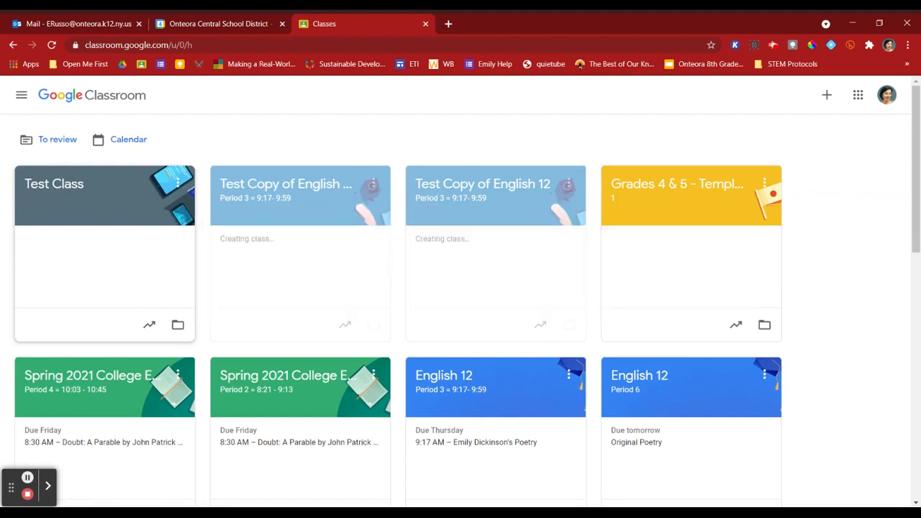
click(82, 191)
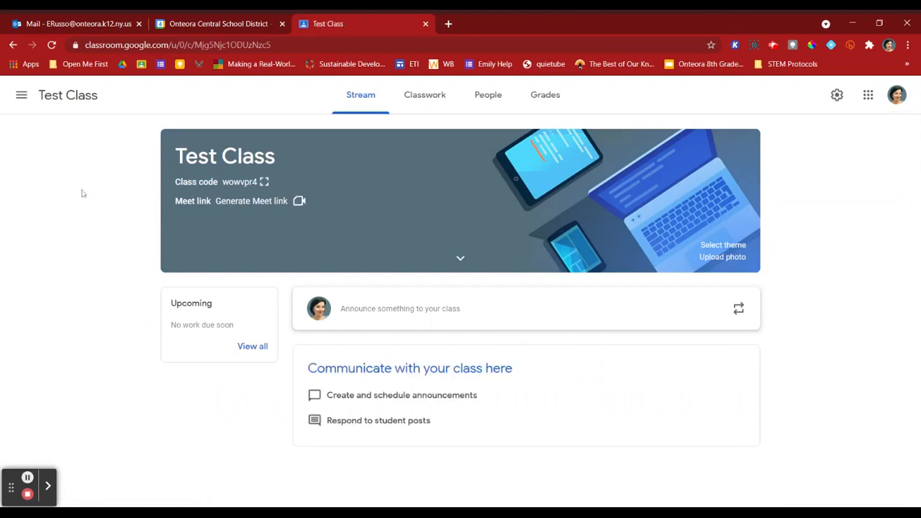
click(426, 94)
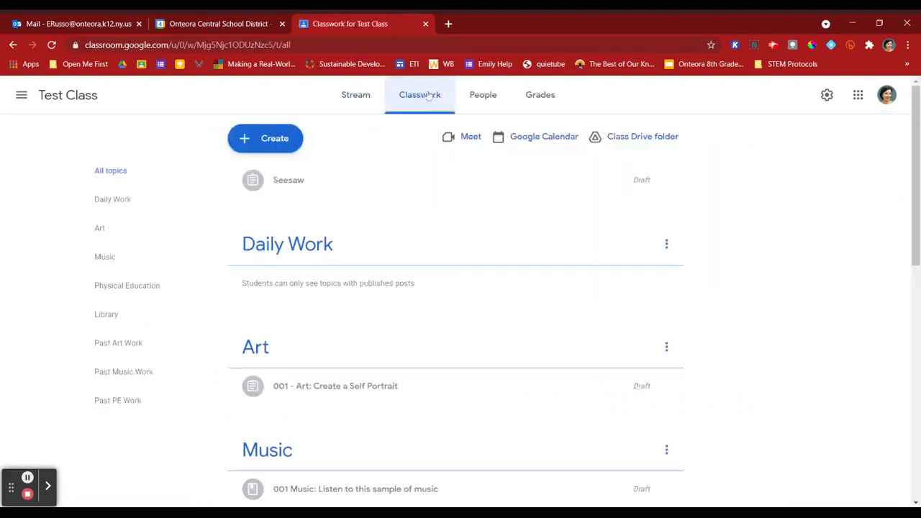
Step: Look through the copied classwork topics and delete the Music topic
scroll(433, 288, down, 5)
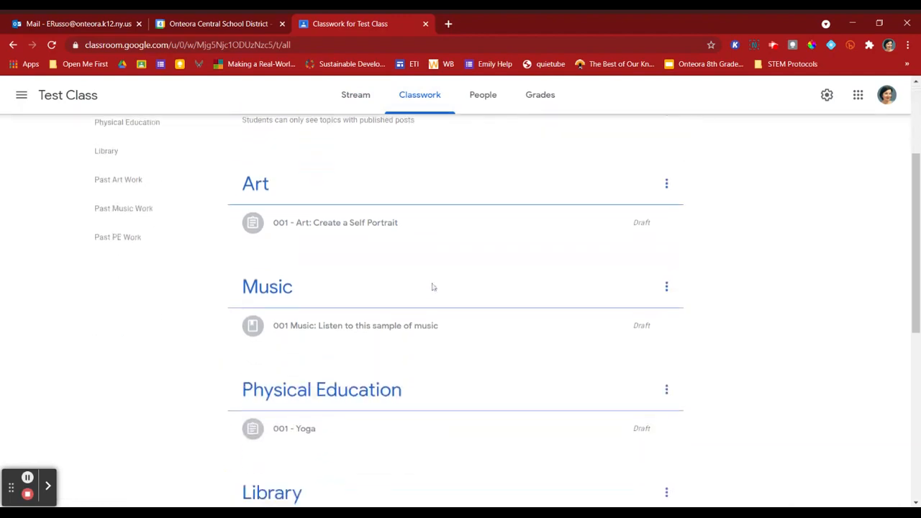
scroll(433, 287, down, 3)
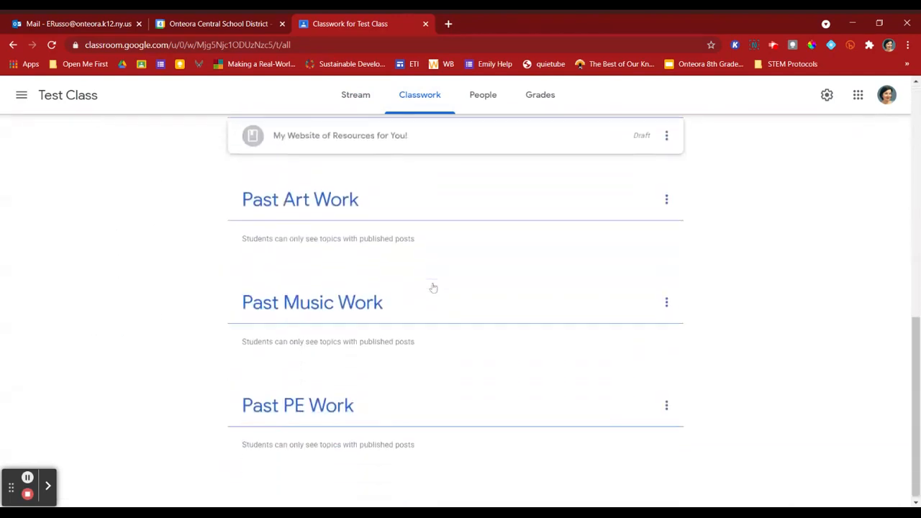
scroll(433, 288, up, 1)
scroll(433, 288, up, 5)
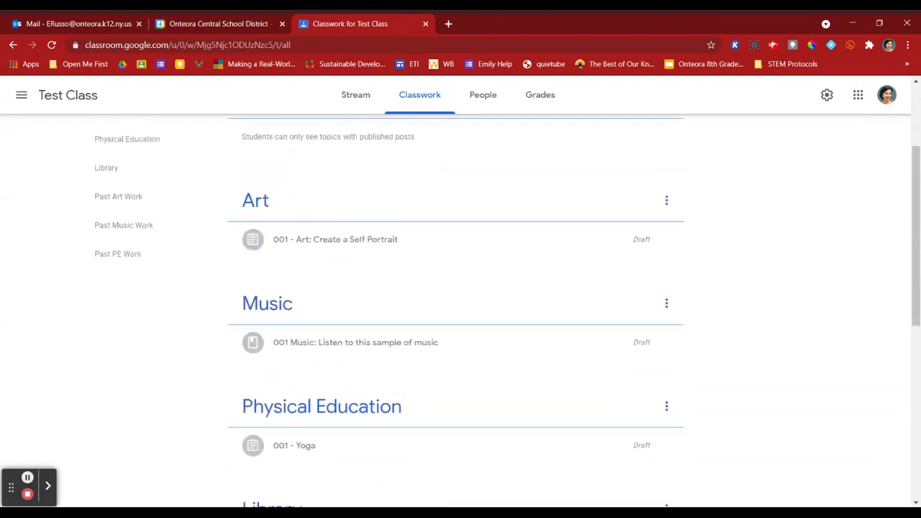
scroll(433, 288, down, 2)
scroll(537, 315, up, 3)
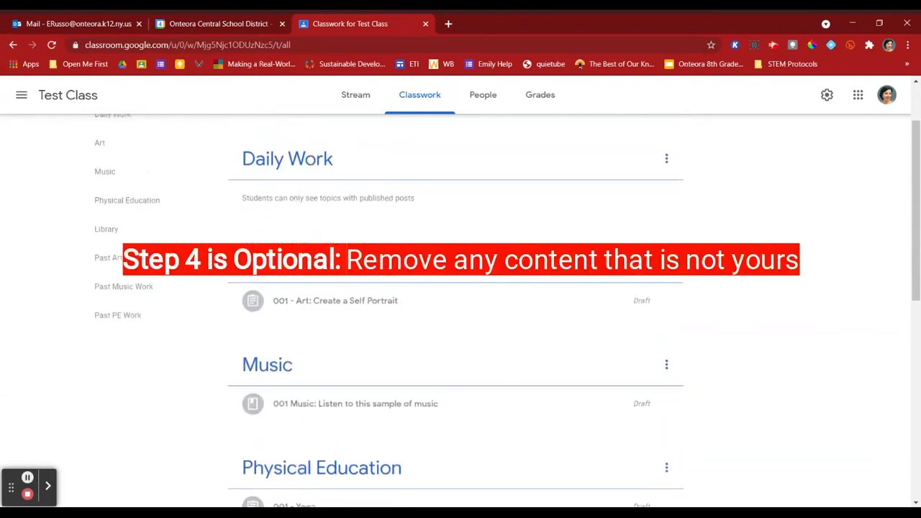
click(666, 366)
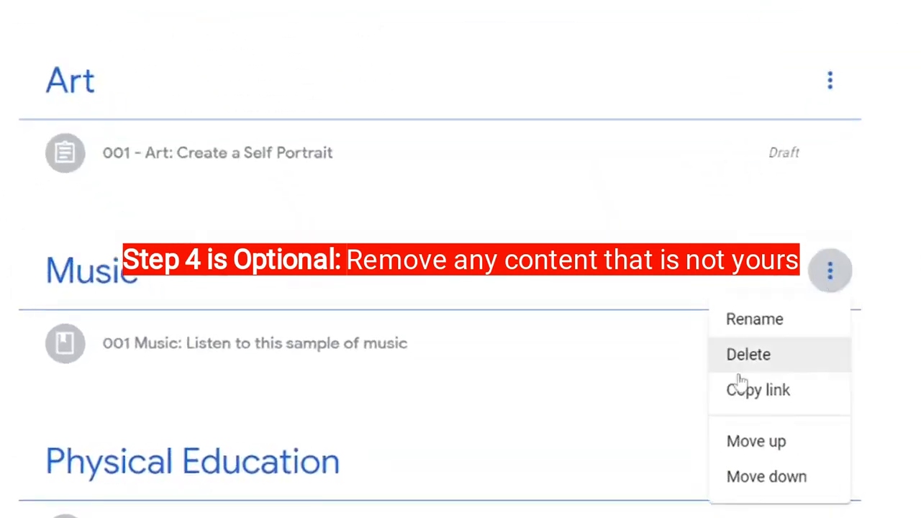
click(746, 354)
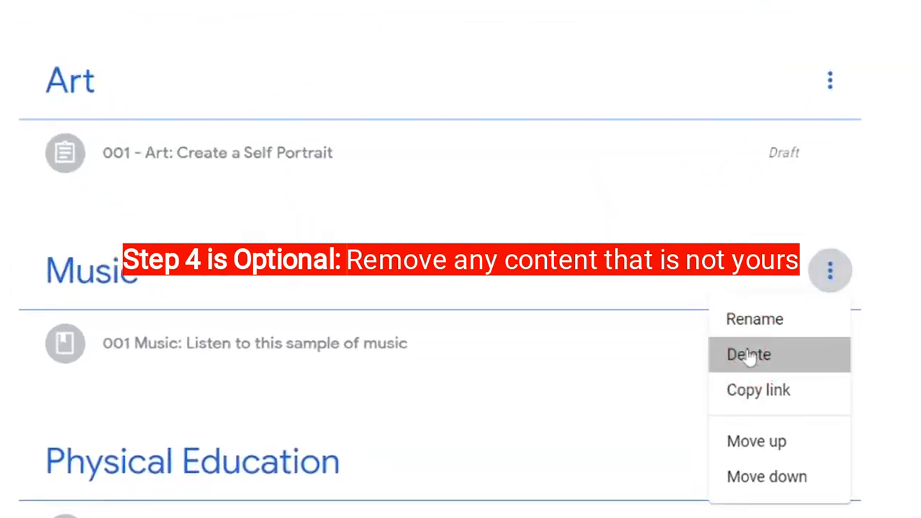
click(554, 184)
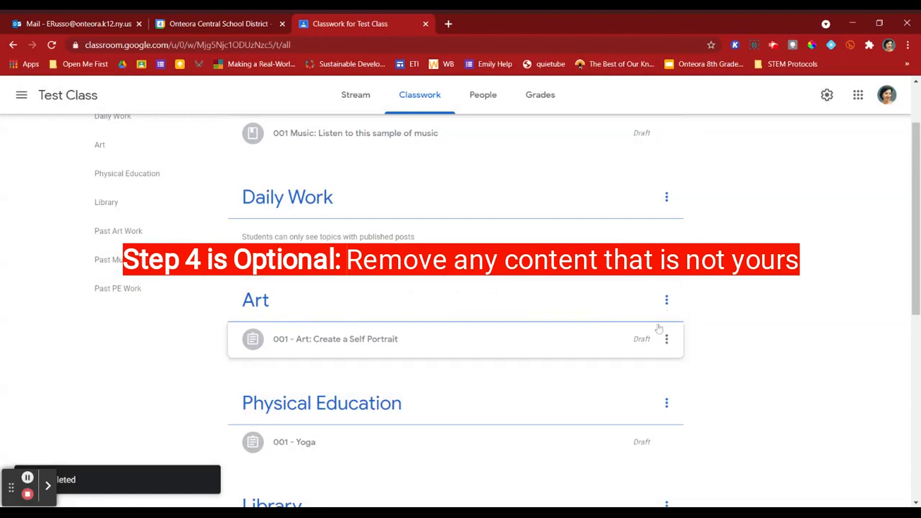
Step: Delete the Physical Education and Library topics from the classwork
click(666, 403)
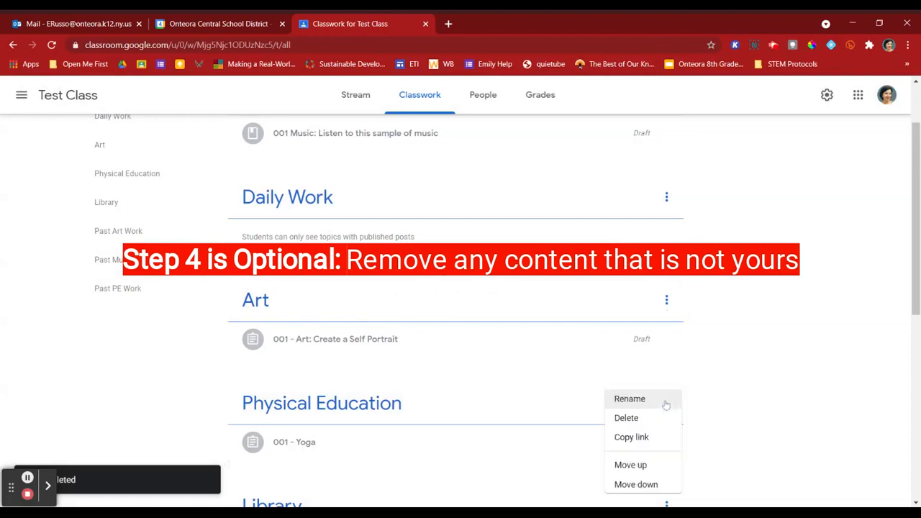
click(626, 423)
scroll(632, 430, down, 2)
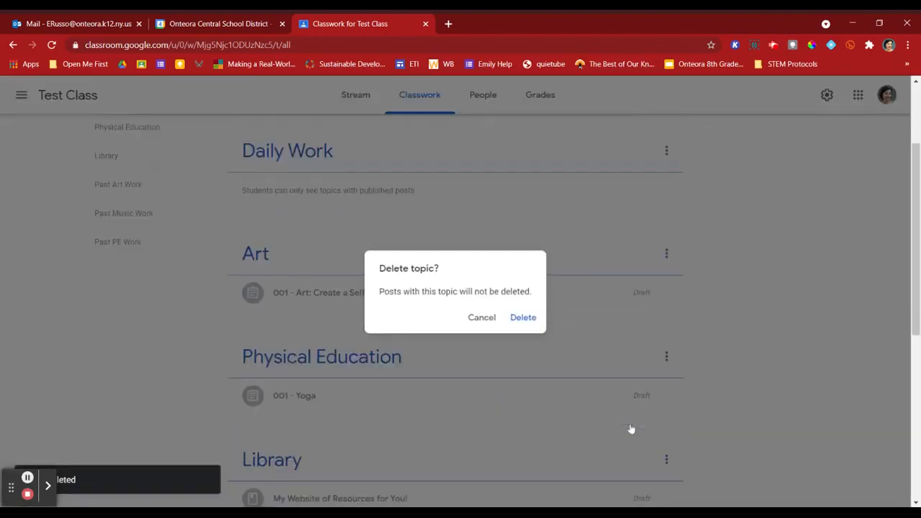
click(515, 317)
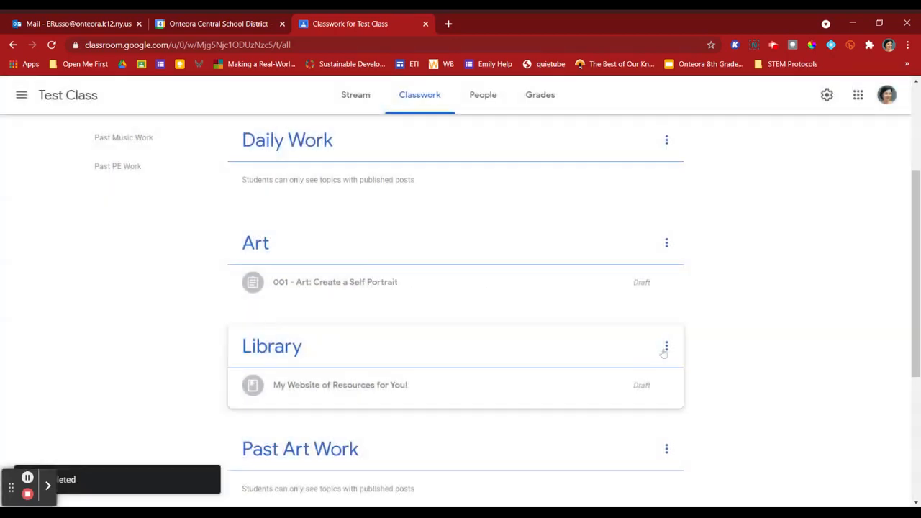
click(667, 347)
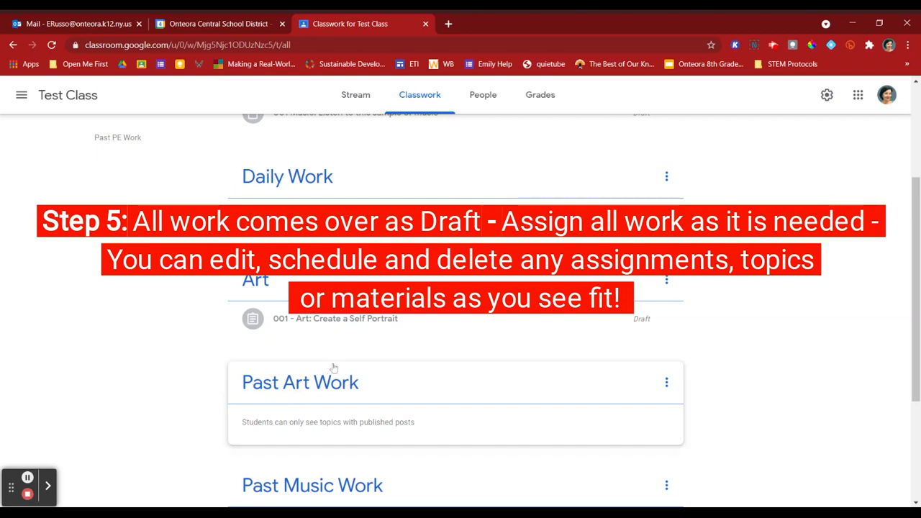
Step: Delete the Past Music Work topic from the classwork
scroll(324, 367, down, 2)
scroll(687, 404, down, 1)
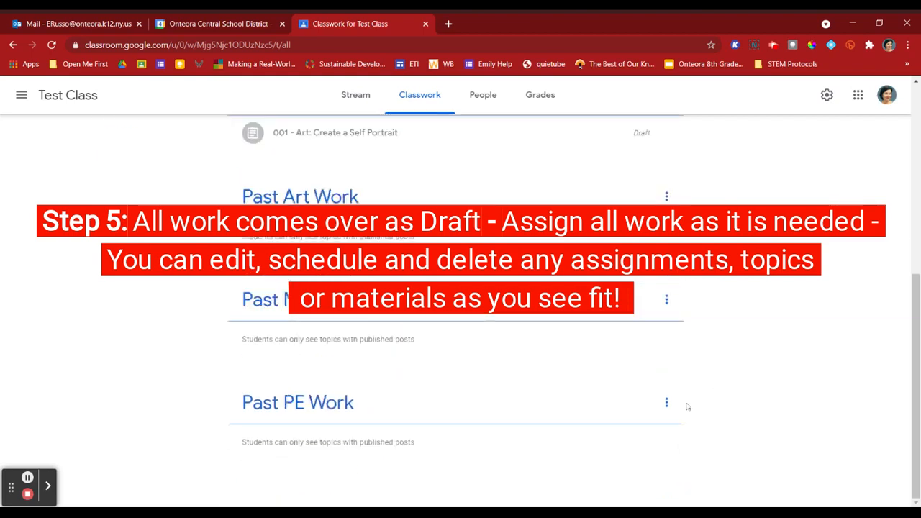
click(666, 299)
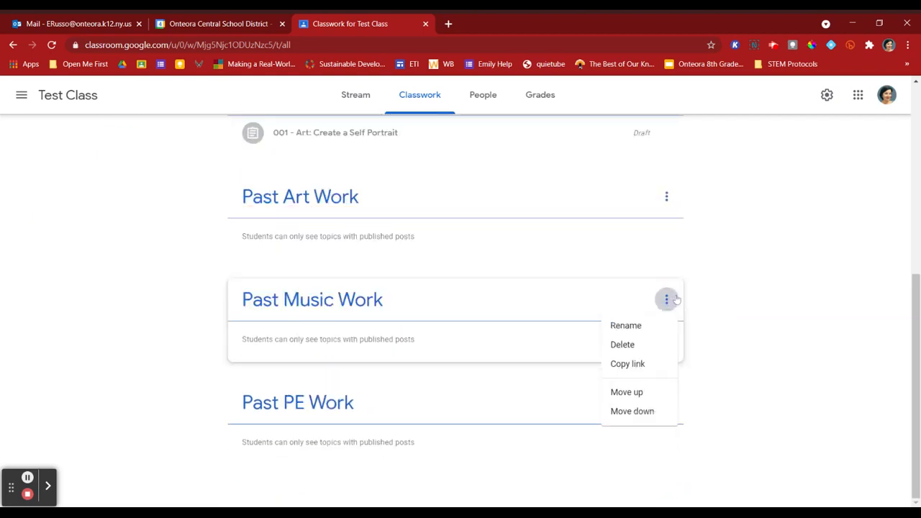
click(625, 344)
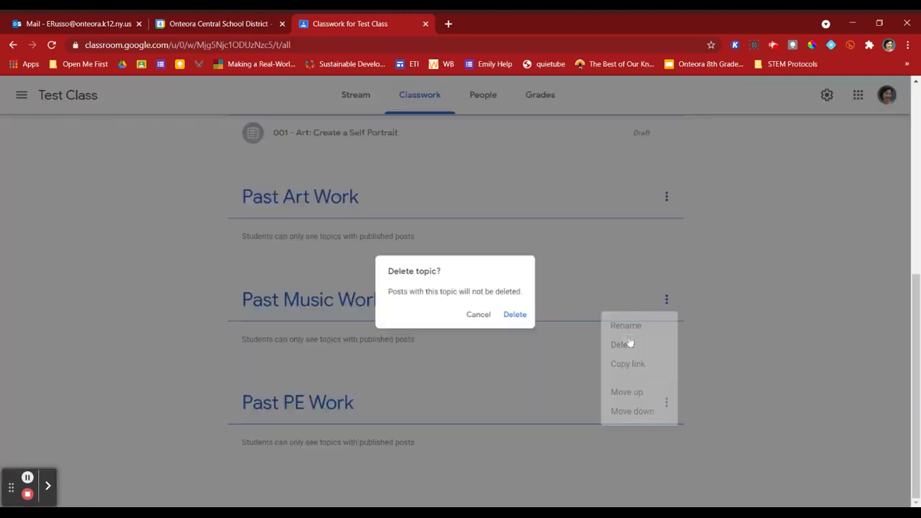
click(524, 319)
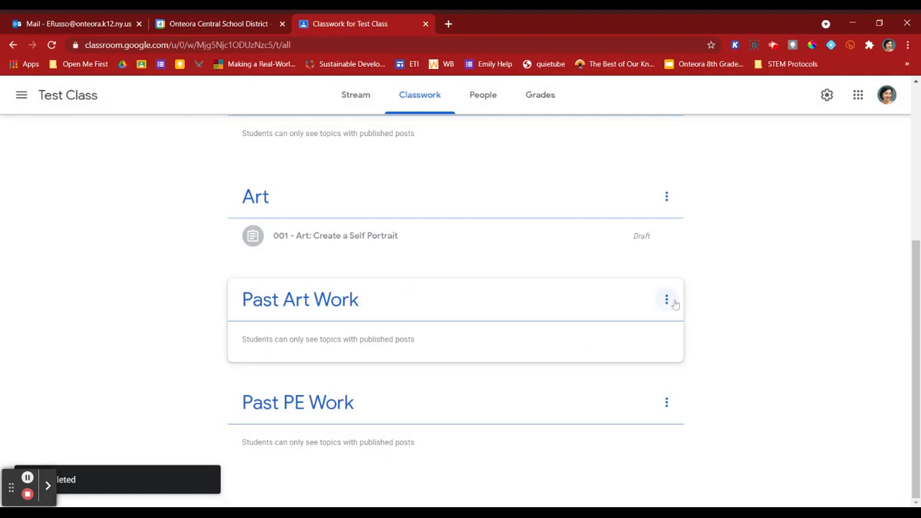
Step: Delete the Past Art Work and Past PE Work topics from the classwork
click(666, 301)
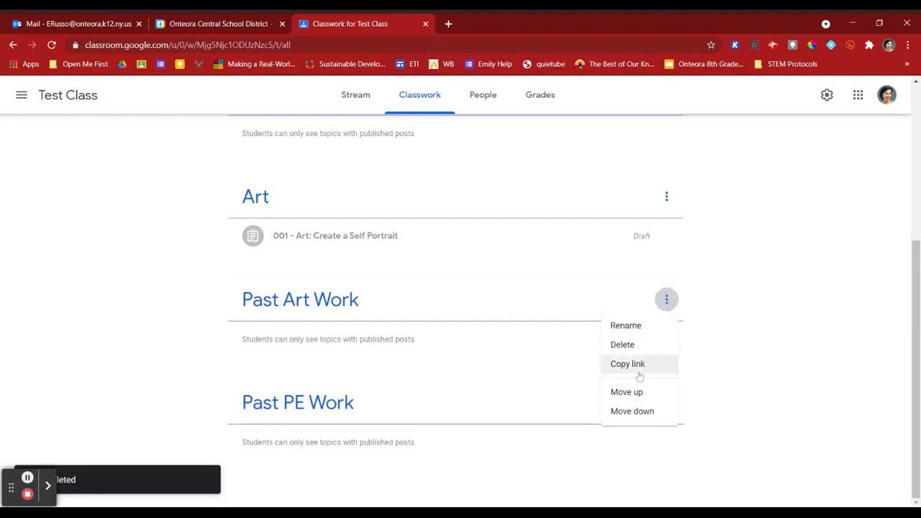
click(630, 343)
click(525, 319)
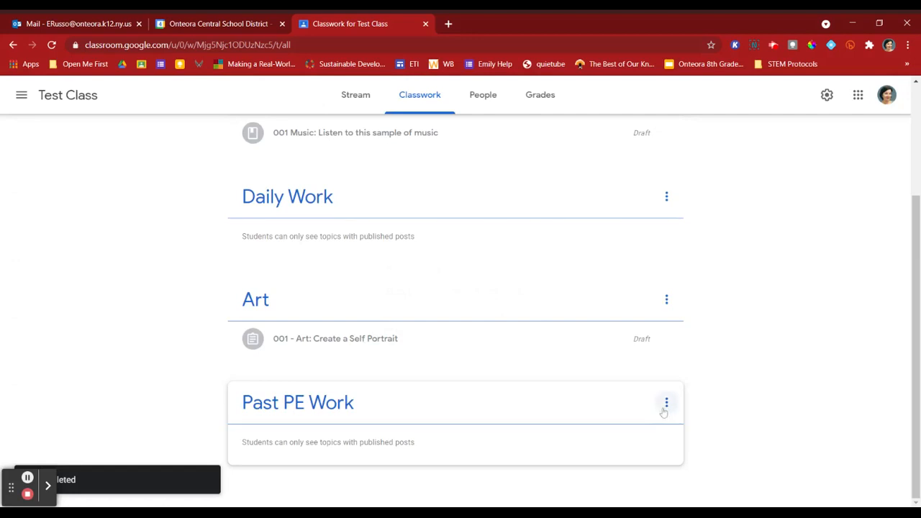
click(666, 403)
click(640, 417)
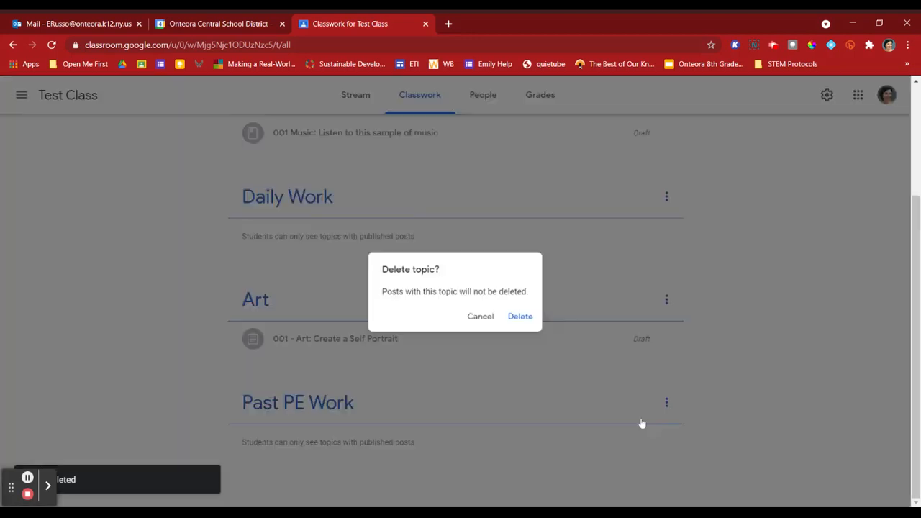
click(533, 322)
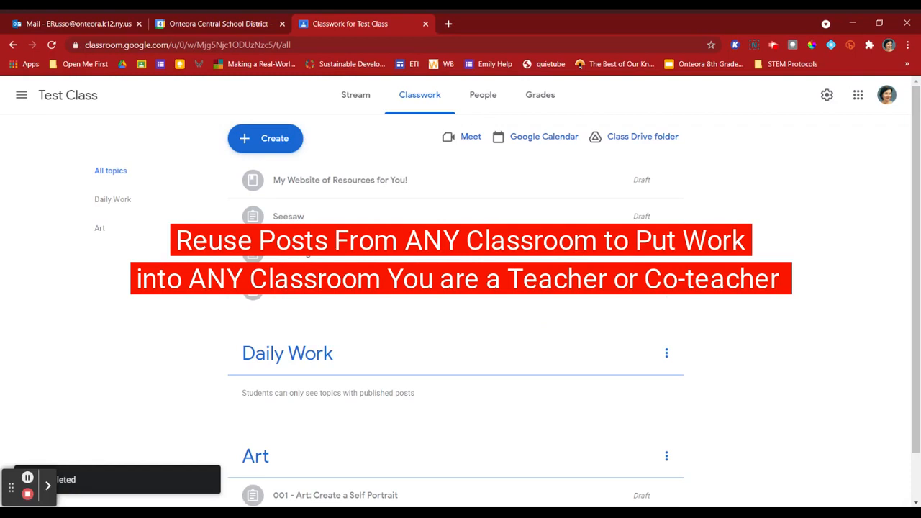
Step: Return to the classes overview and create a new class named "2021-22 Art"
click(21, 98)
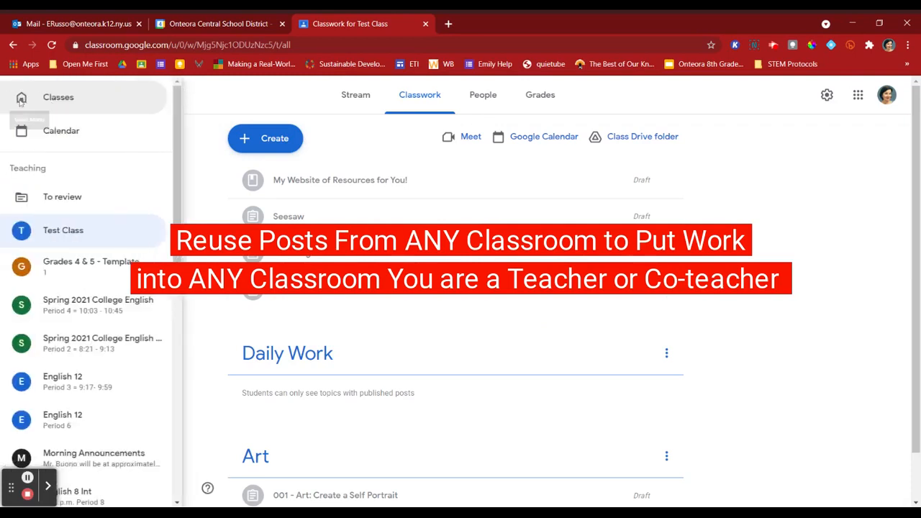
click(64, 106)
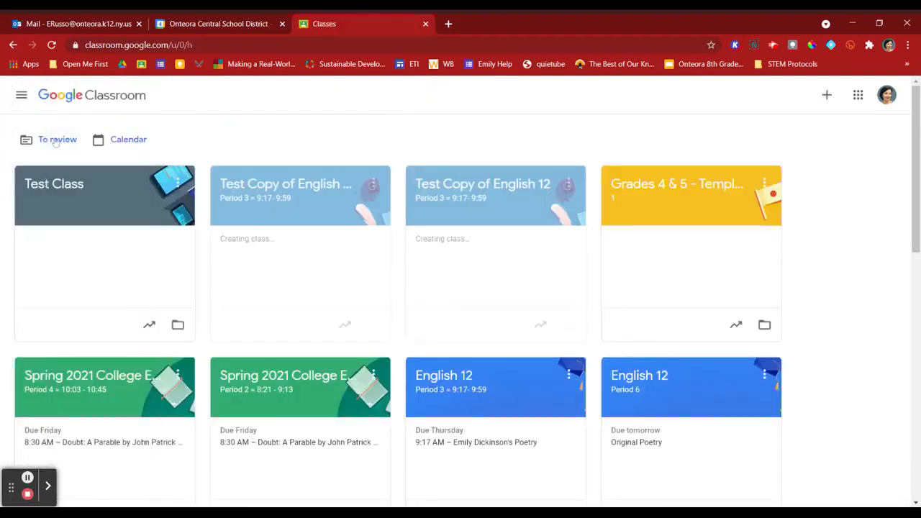
click(828, 95)
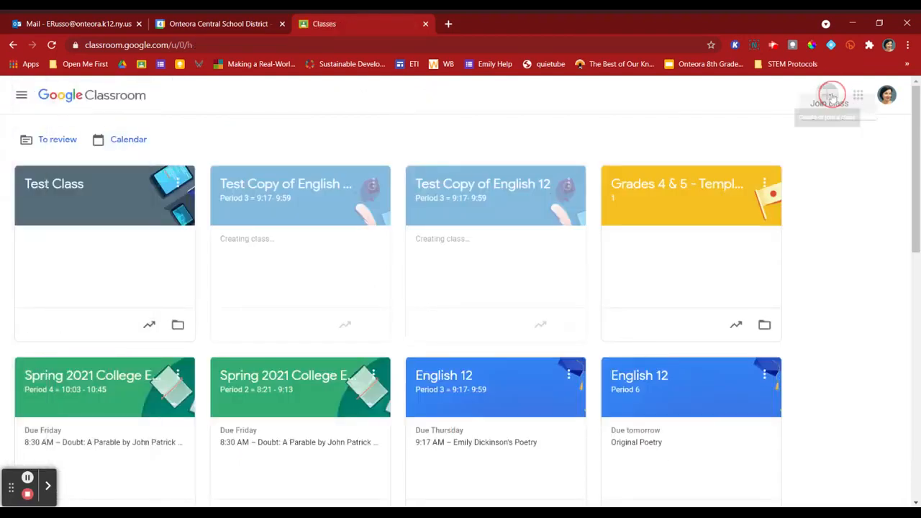
click(822, 138)
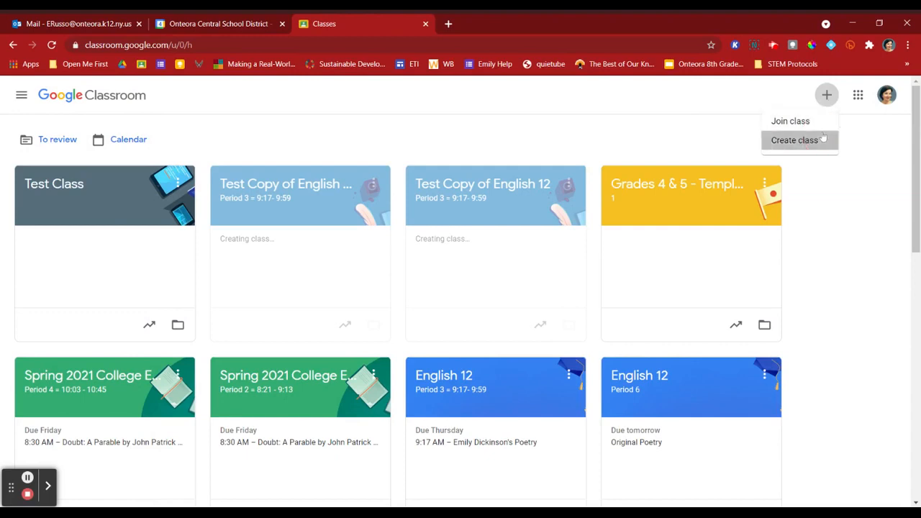
text(202)
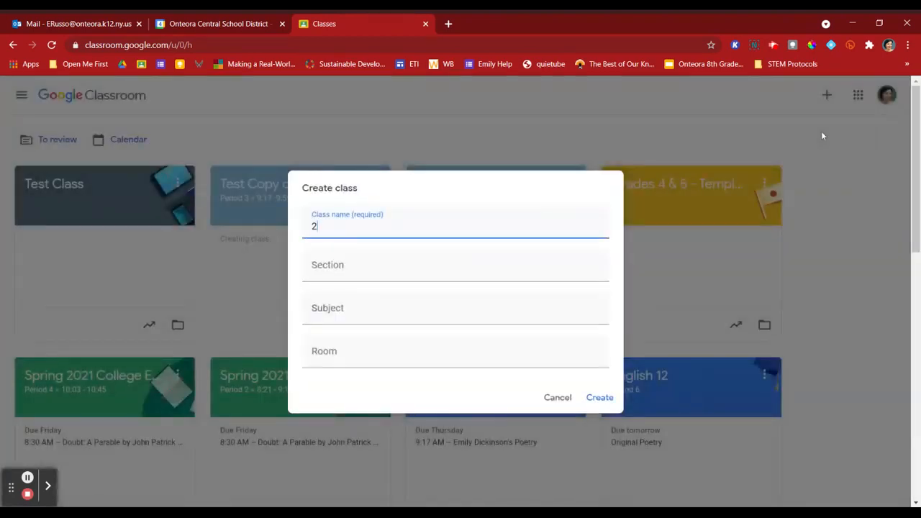
text(1-22 Art)
click(603, 402)
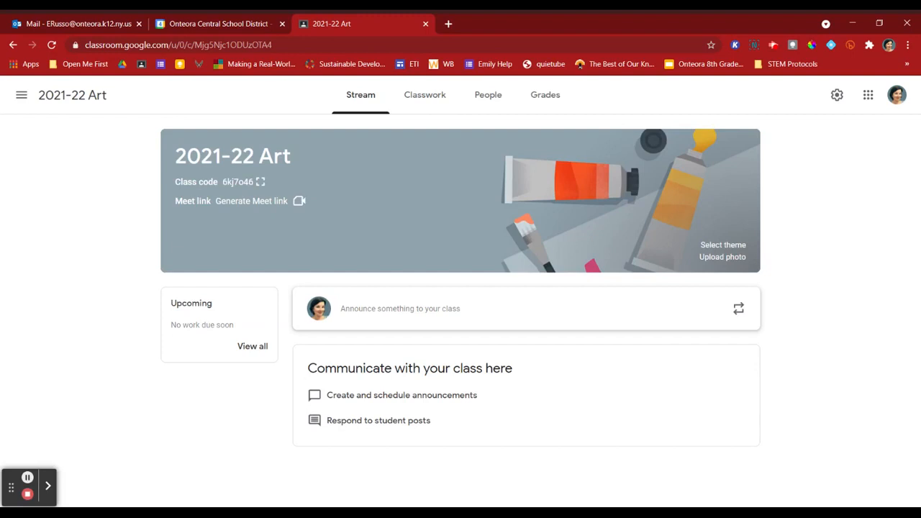
Step: Start reusing a post in the 2021-22 Art classwork, look through the available classes and choose Test Class as the source
click(426, 99)
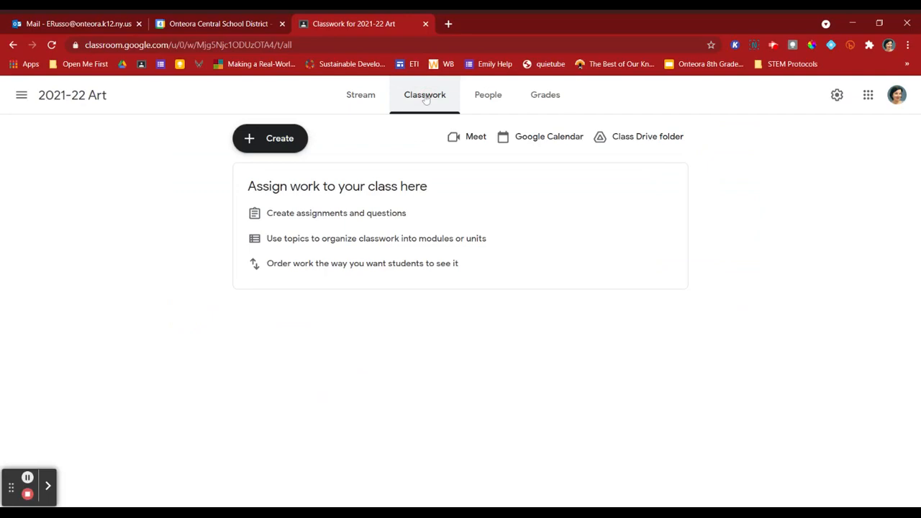
click(263, 139)
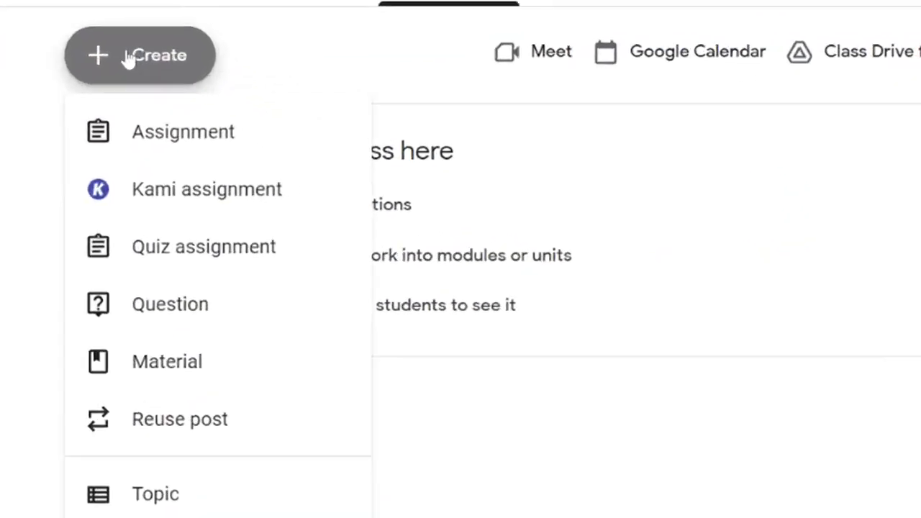
click(185, 431)
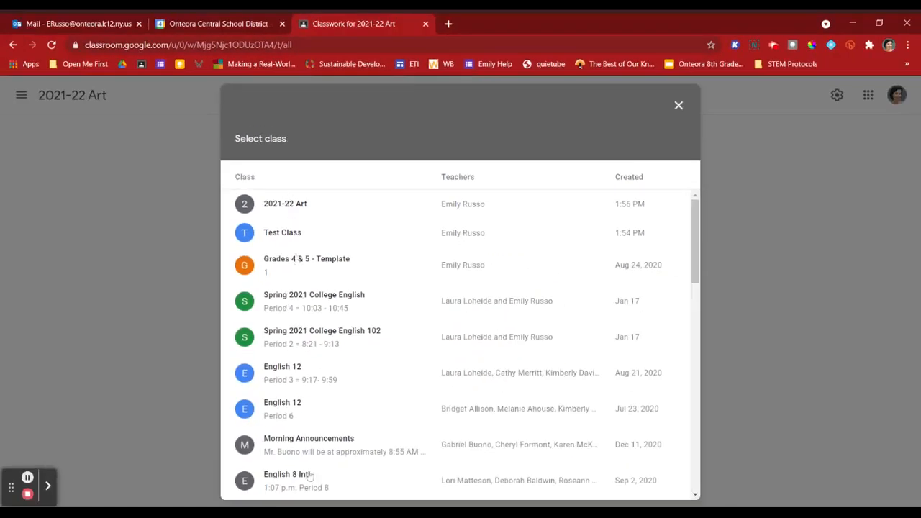
scroll(310, 477, down, 3)
scroll(309, 476, down, 6)
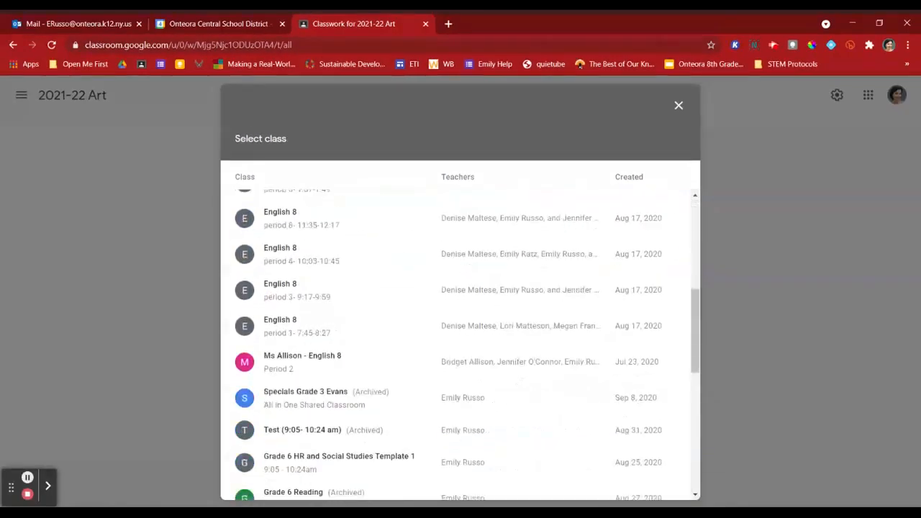
scroll(460, 345, down, 4)
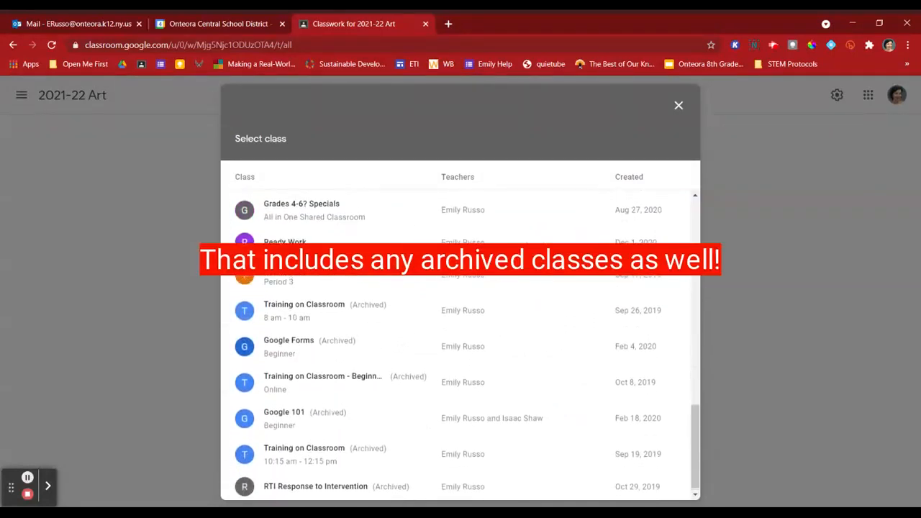
scroll(460, 345, up, 8)
scroll(461, 345, up, 8)
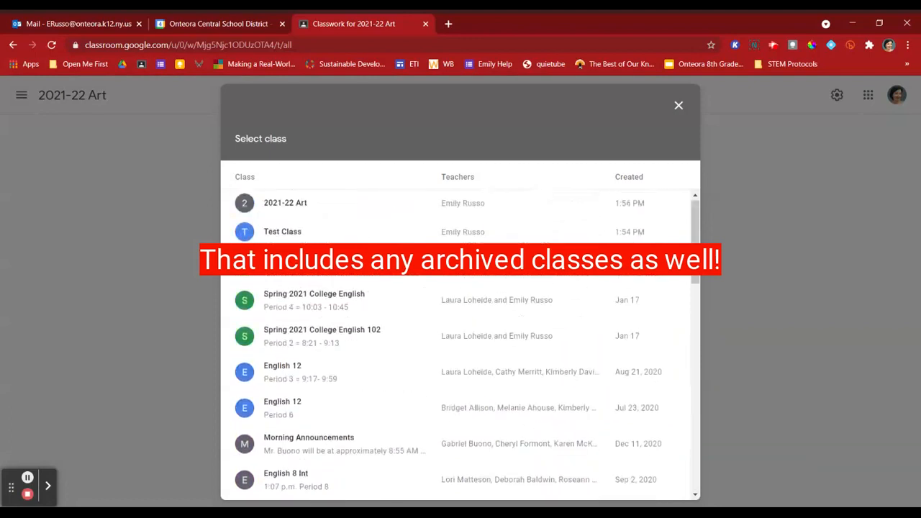
click(288, 238)
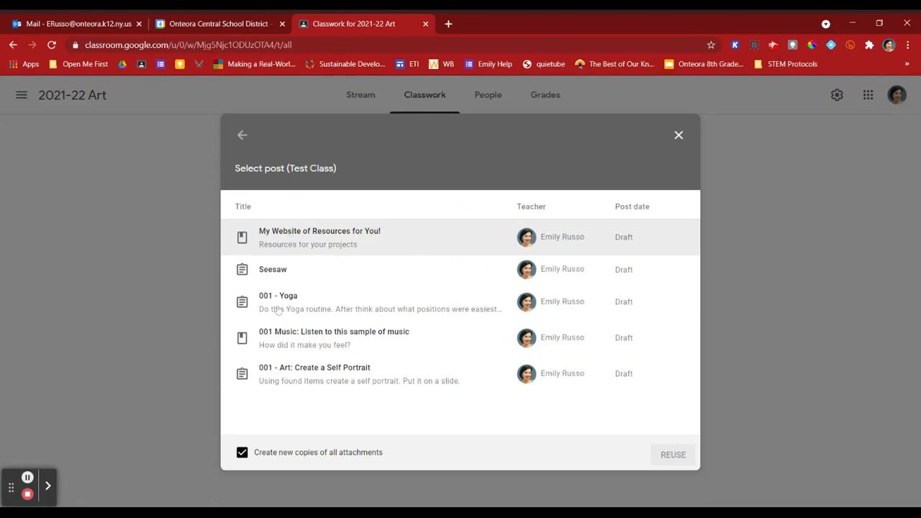
Step: Reuse the post "001 Music: Listen to this sample of music" as material for the 2021-22 Art class
click(311, 335)
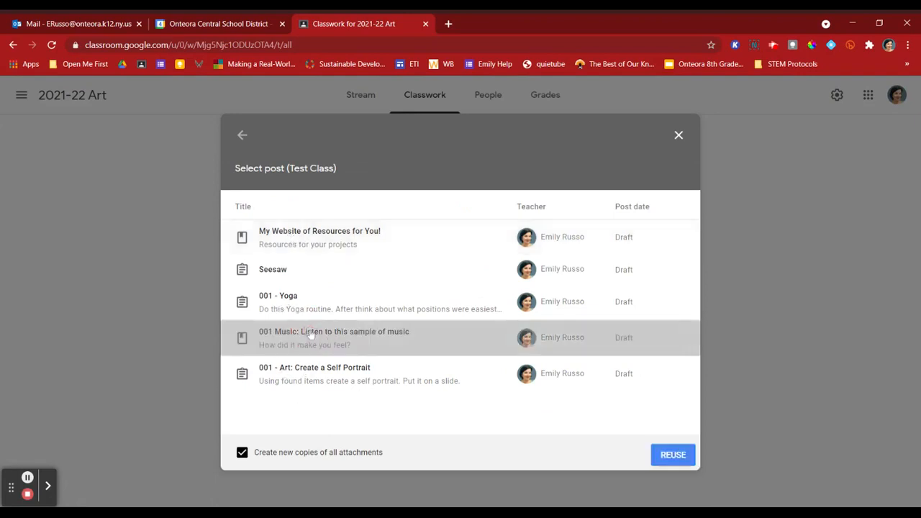
click(673, 454)
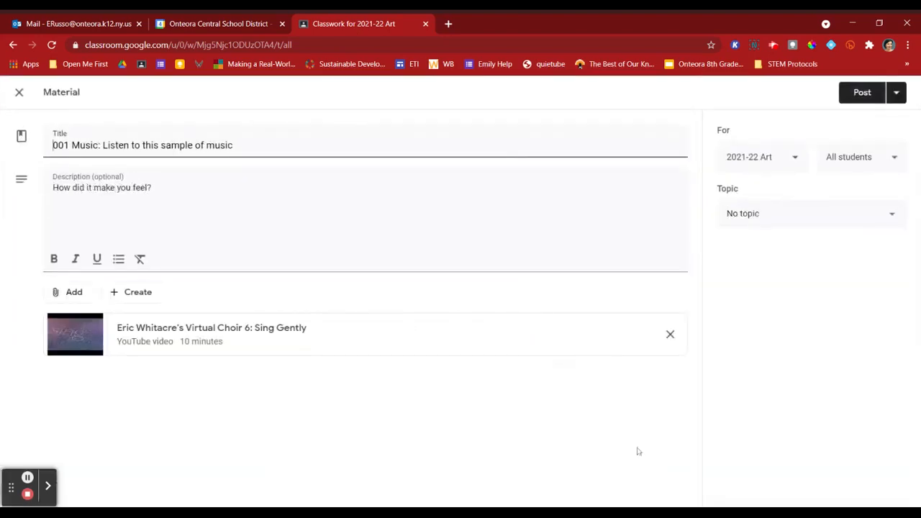
click(179, 203)
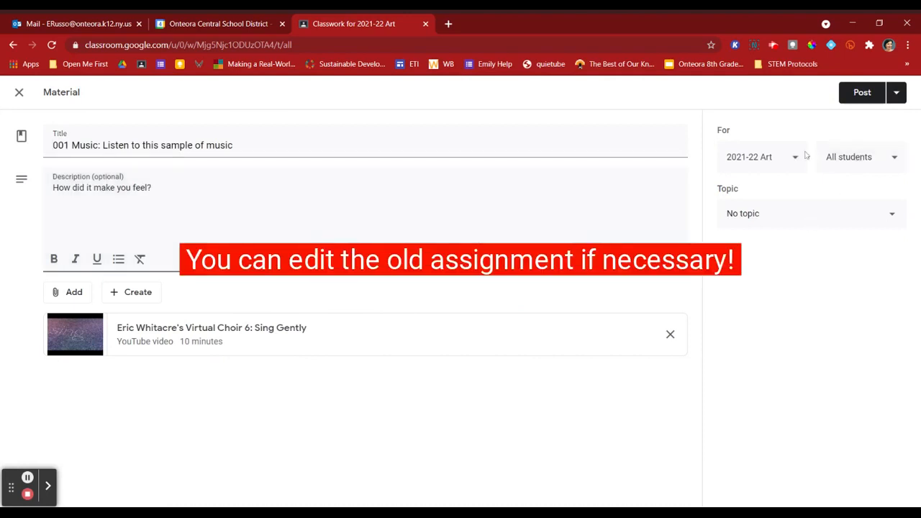
Step: Schedule the reused music material for Sep 8, 2021 at 8:00 AM
click(897, 94)
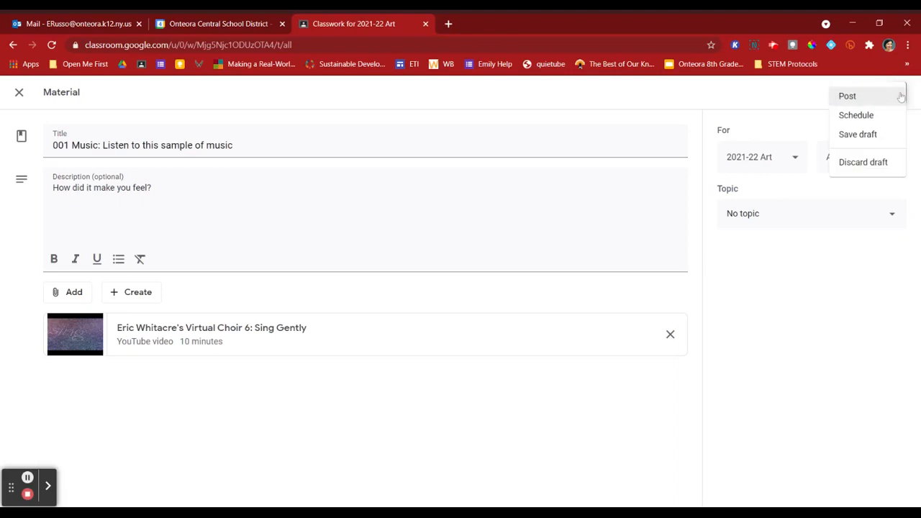
click(866, 118)
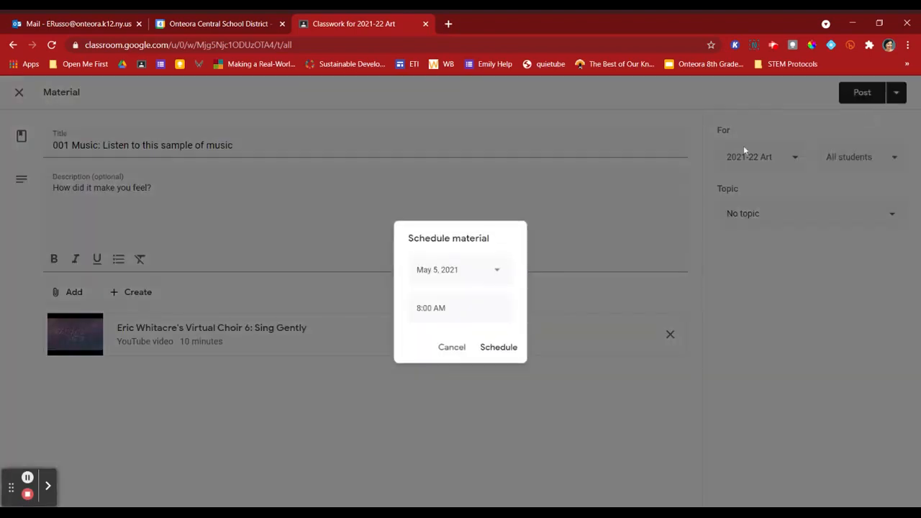
click(498, 272)
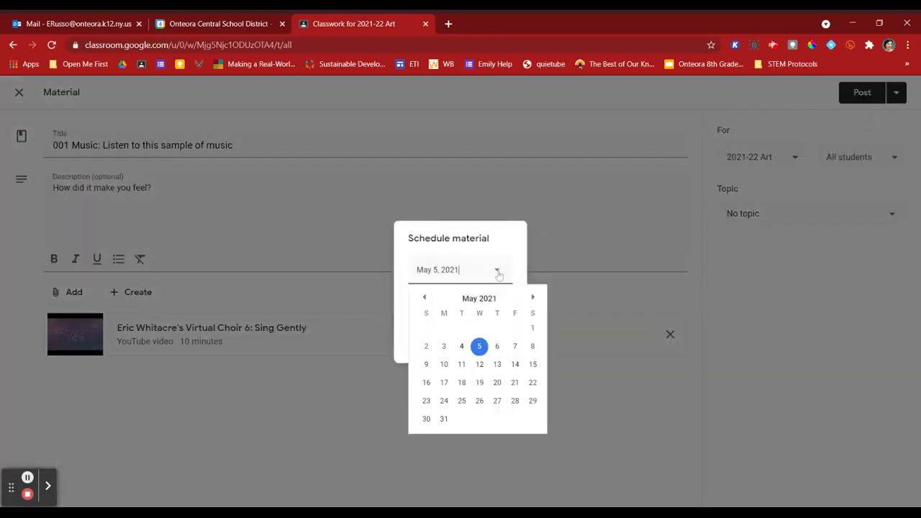
click(534, 298)
click(534, 298)
click(533, 298)
click(534, 298)
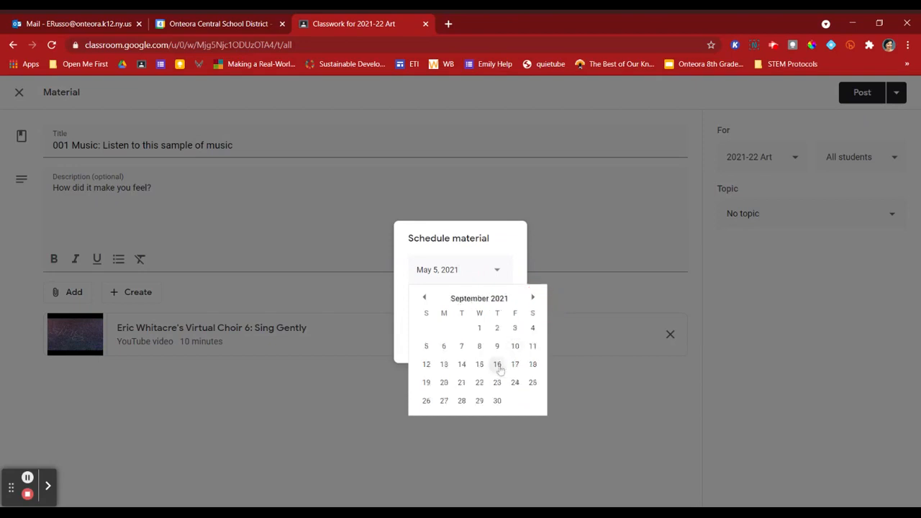
click(479, 346)
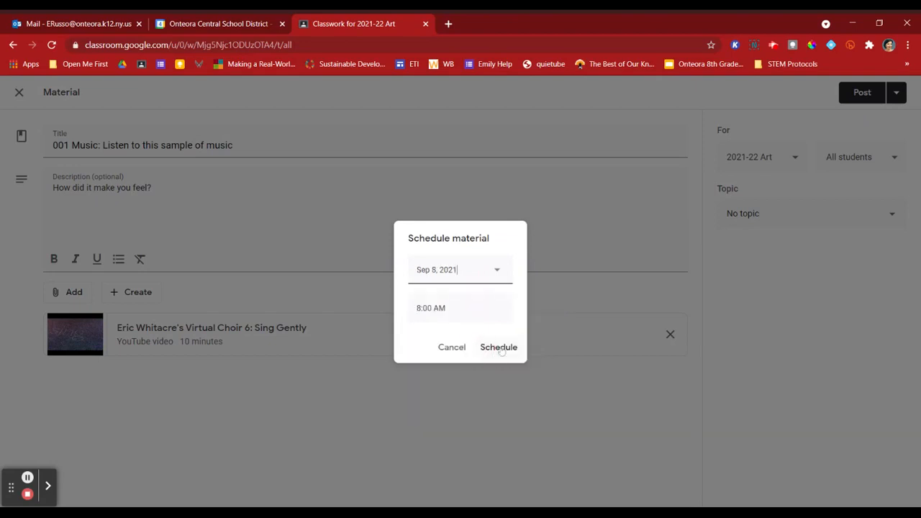
click(499, 347)
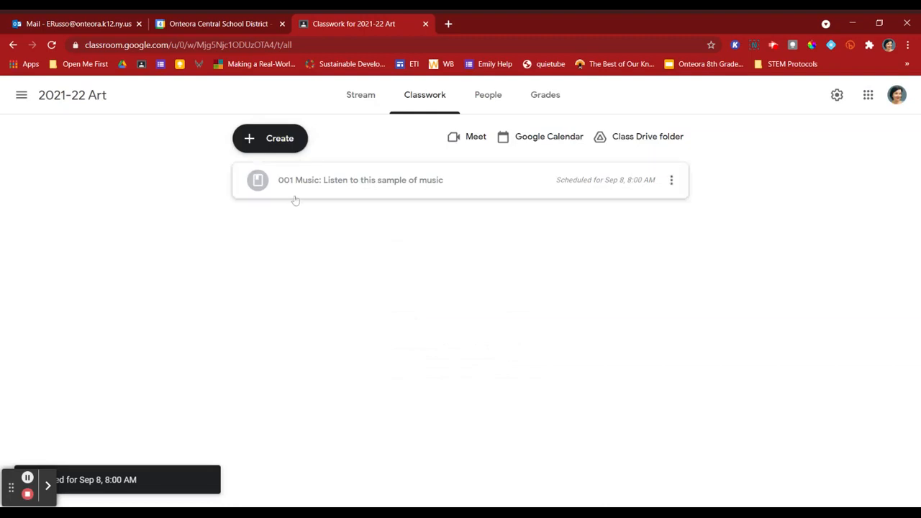
Step: Bring up the list of classes to navigate away from 2021-22 Art
click(22, 98)
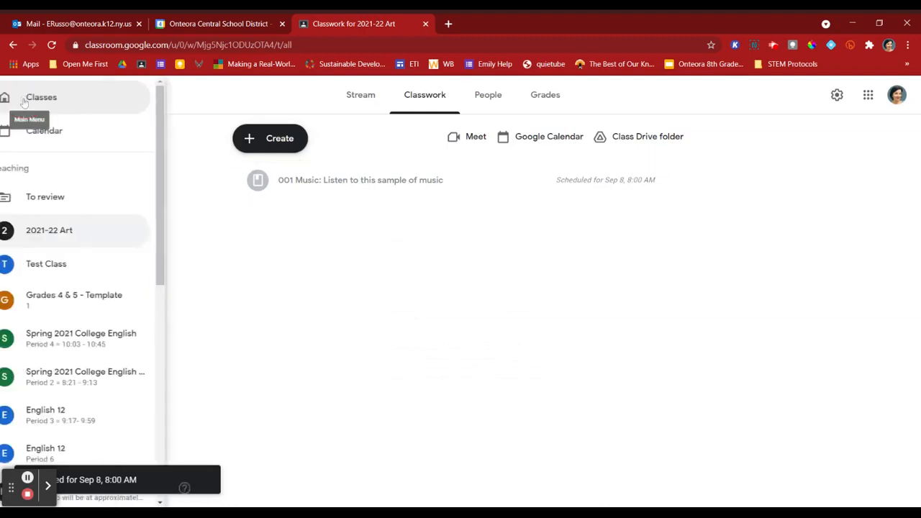